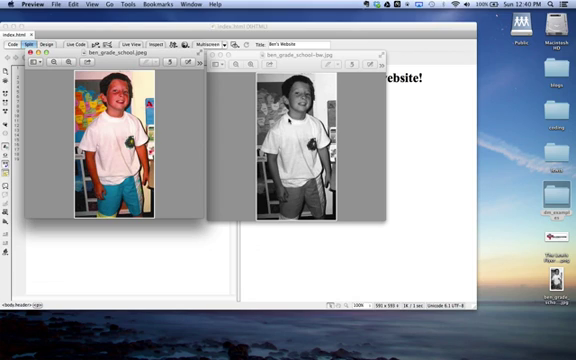
Close the black-and-white and colour photo previews and bring Dreamweaver forward.
left_click(425, 165)
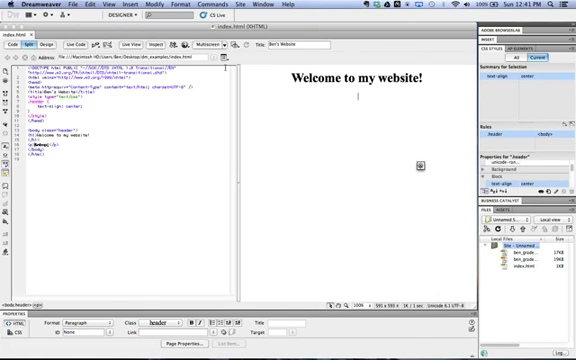
Start Insert > Image Objects > Rollover Image and browse for the original image file.
left_click(133, 5)
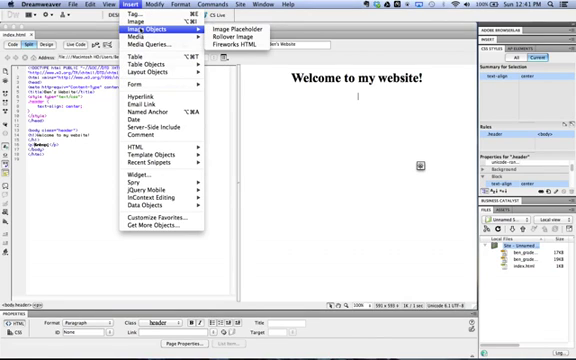
mouse_move(148, 30)
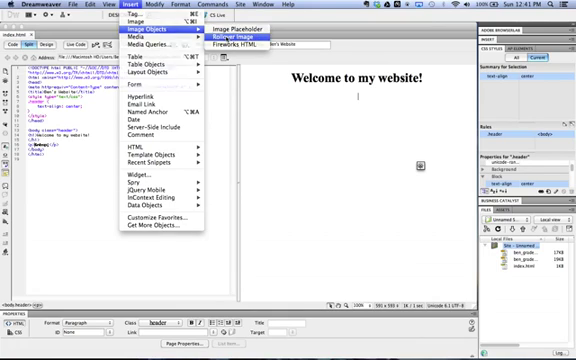
left_click(233, 37)
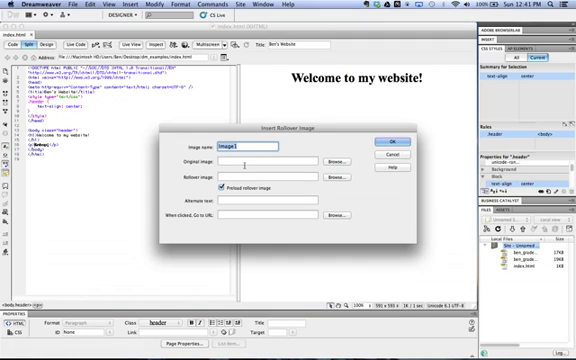
left_click(336, 161)
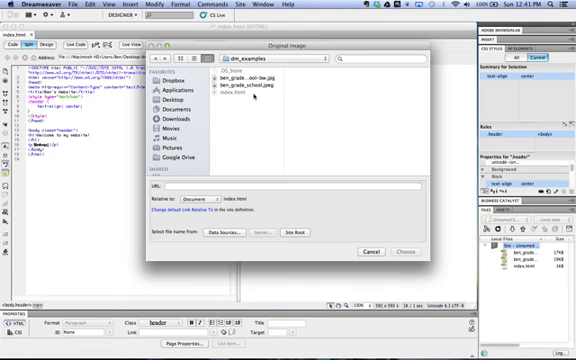
Set ben_grade_school-bw.jpg as the original image.
left_click(247, 78)
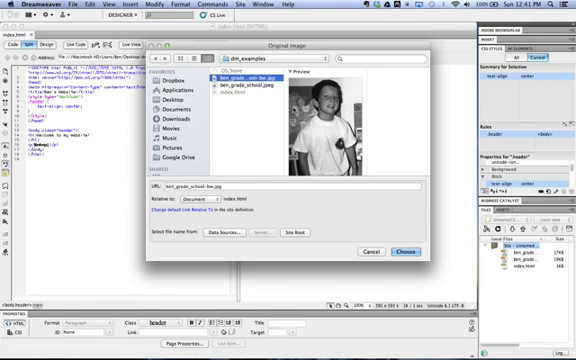
left_click(403, 251)
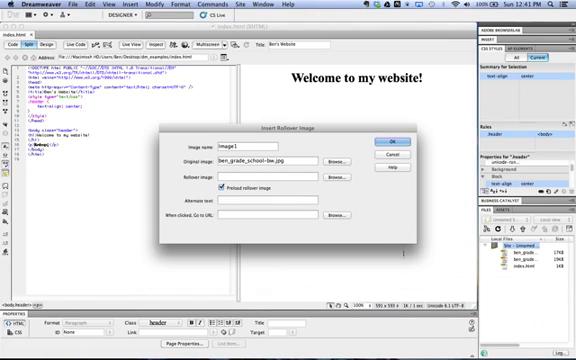
left_click(336, 177)
Set ben_grade_school.jpeg as the rollover image and insert the rollover below the heading.
left_click(247, 85)
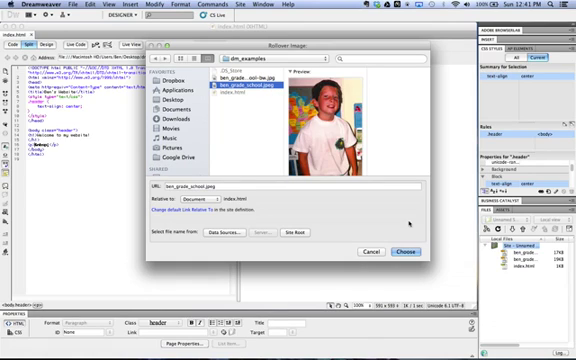
left_click(405, 251)
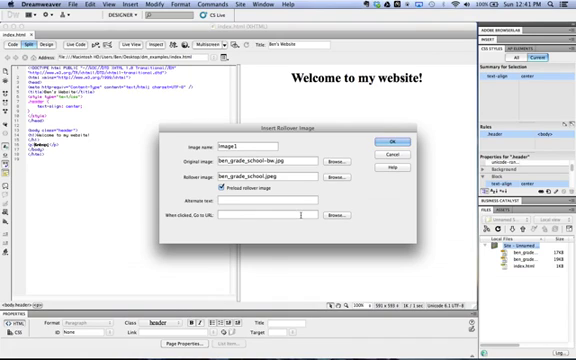
left_click(393, 143)
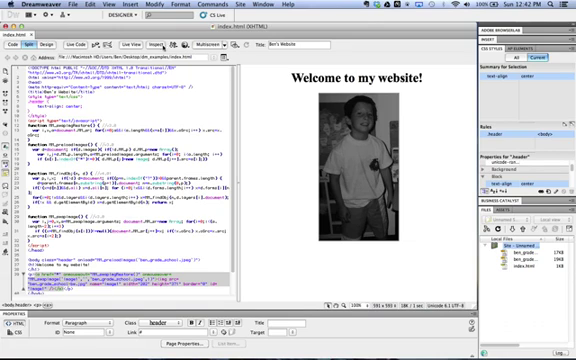
Preview the page with the rollover photo in Google Chrome.
left_click(73, 4)
mouse_move(100, 182)
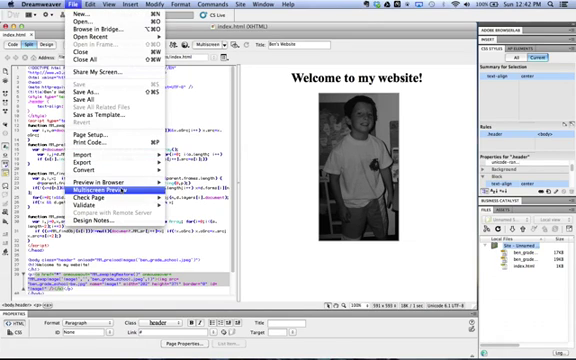
left_click(193, 182)
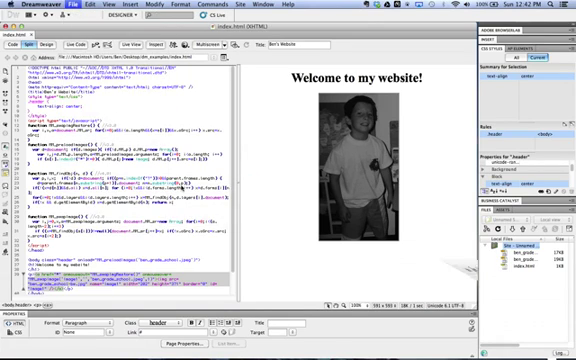